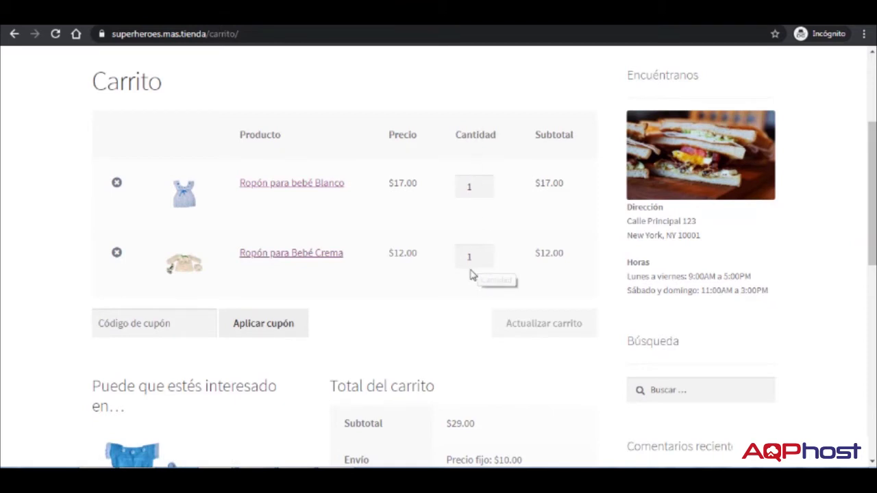
- Set the quantity of Ropón para bebé Blanco to 2, update the cart and check that item's subtotal
click(485, 183)
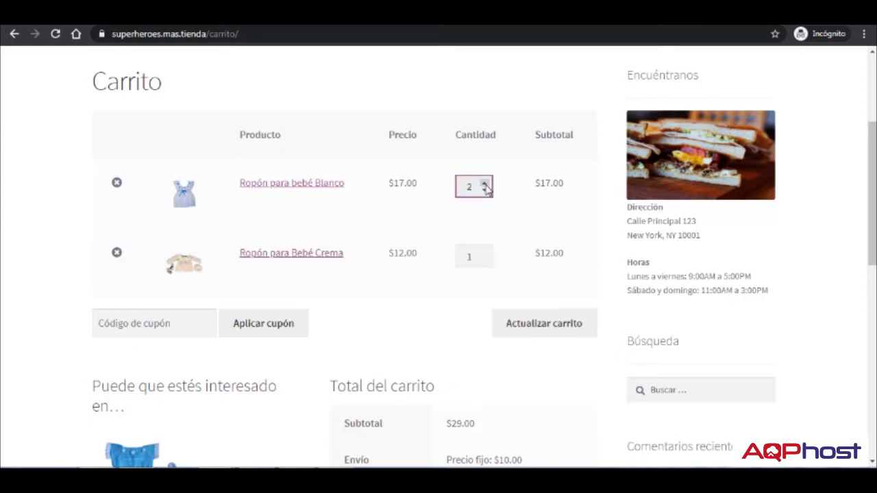
click(535, 327)
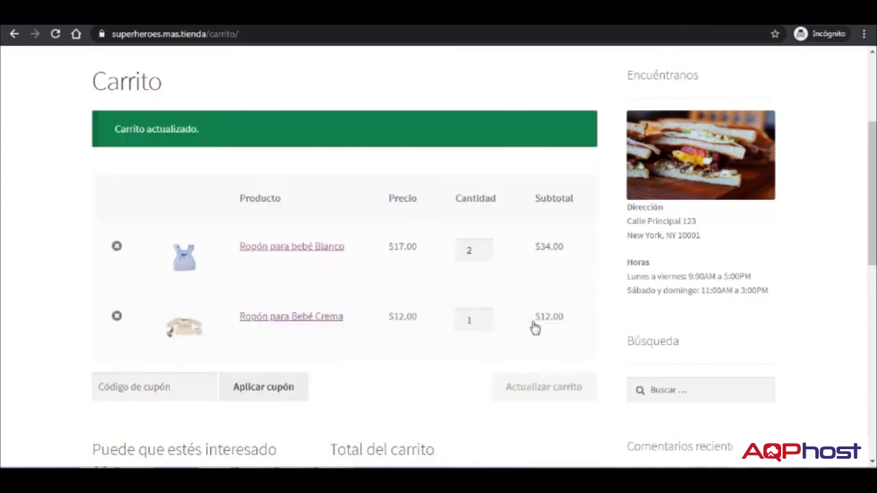
drag(564, 244, 535, 247)
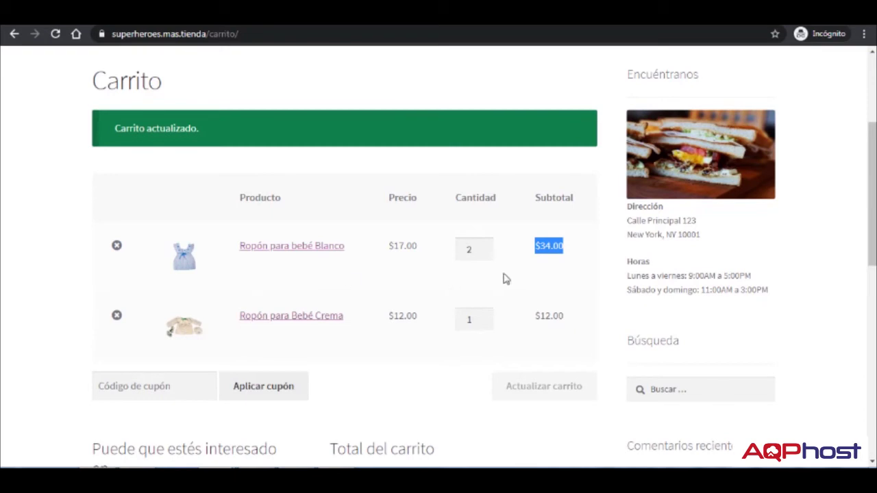
click(574, 271)
- Enter the trial coupon code 044242 in the cart's coupon field and review the shipping cost and cart total
scroll(574, 272, down, 5)
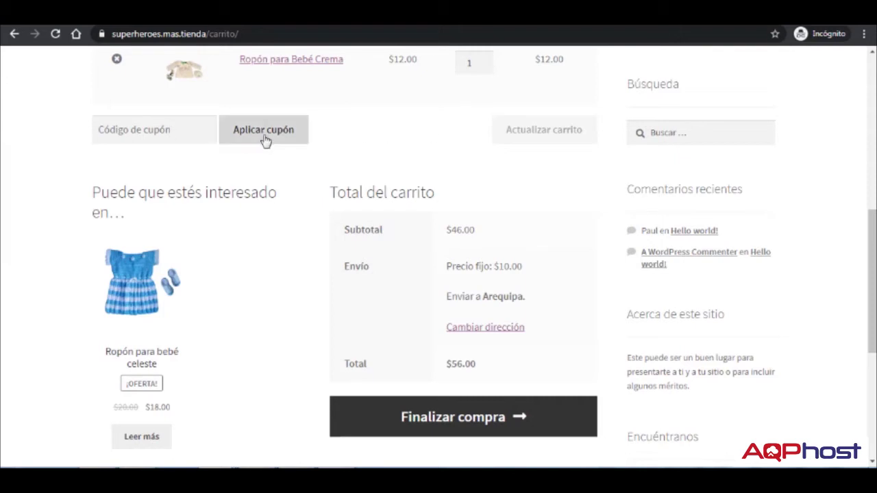
click(162, 134)
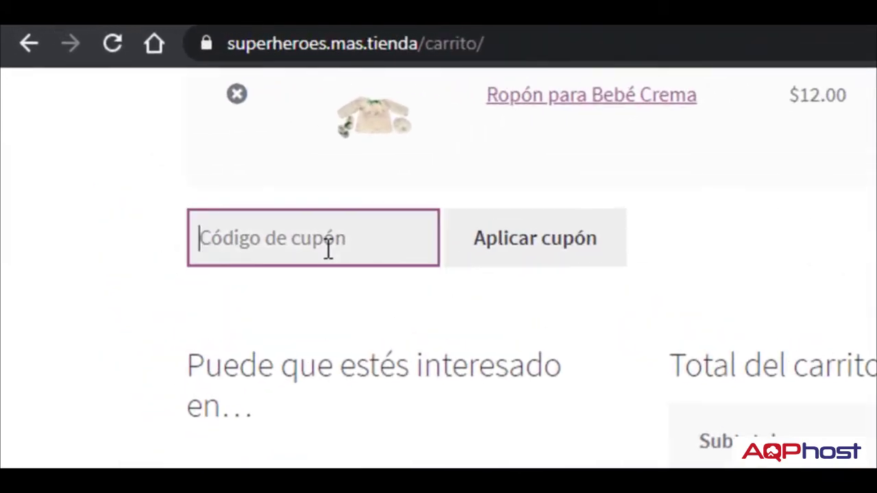
text(044242)
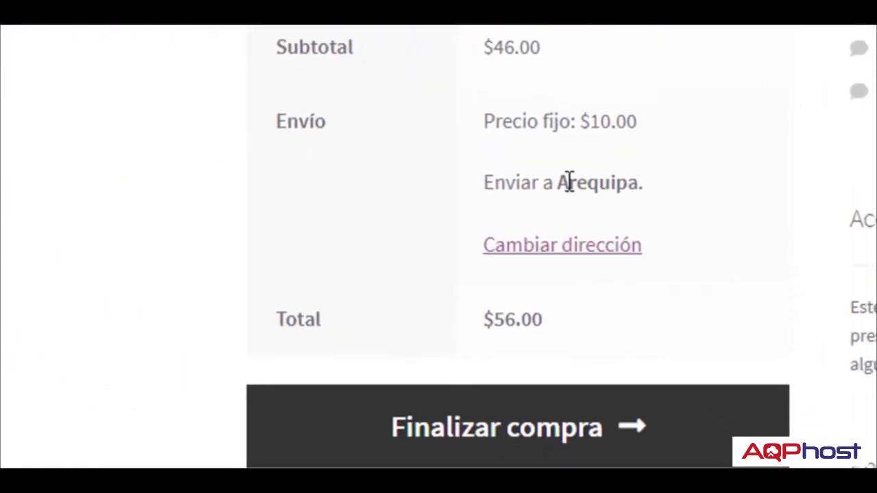
scroll(551, 188, down, 2)
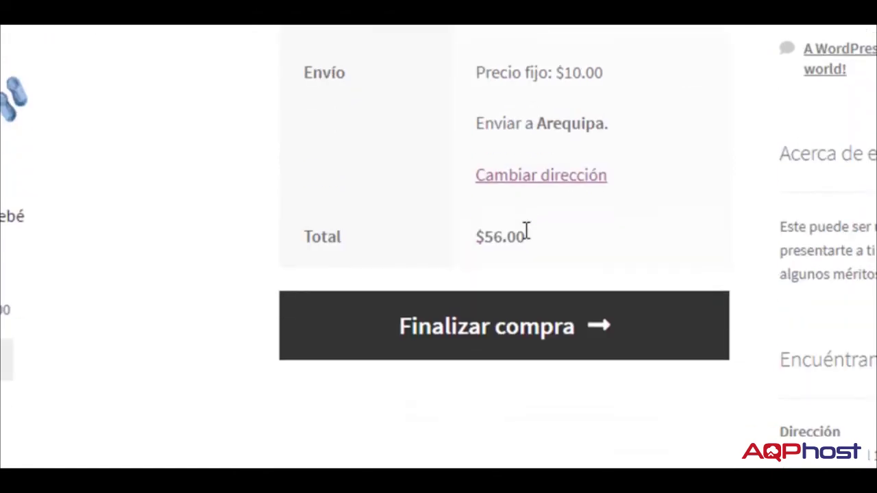
scroll(526, 231, up, 1)
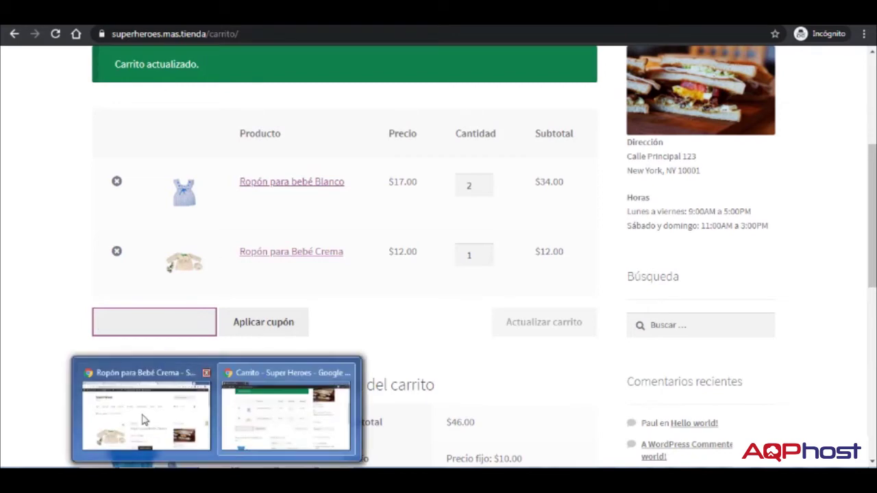
- Switch to the WordPress admin window and start creating the first coupon in WooCommerce's coupon section
click(143, 417)
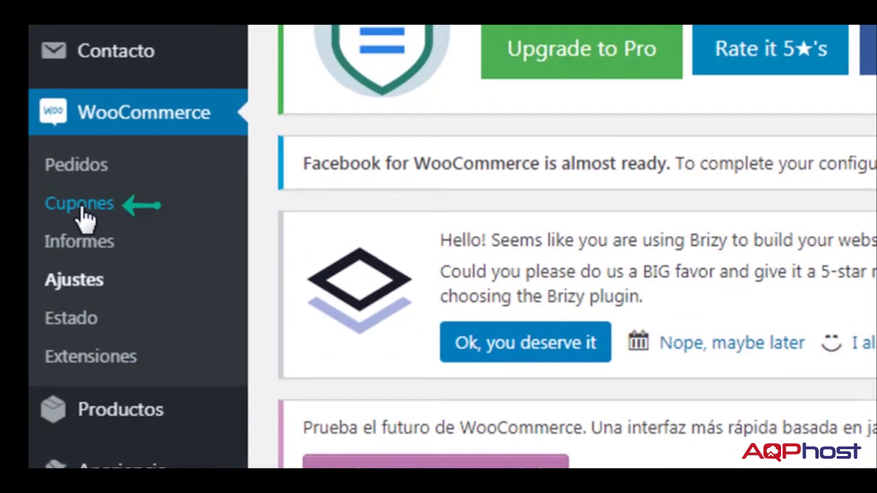
click(80, 204)
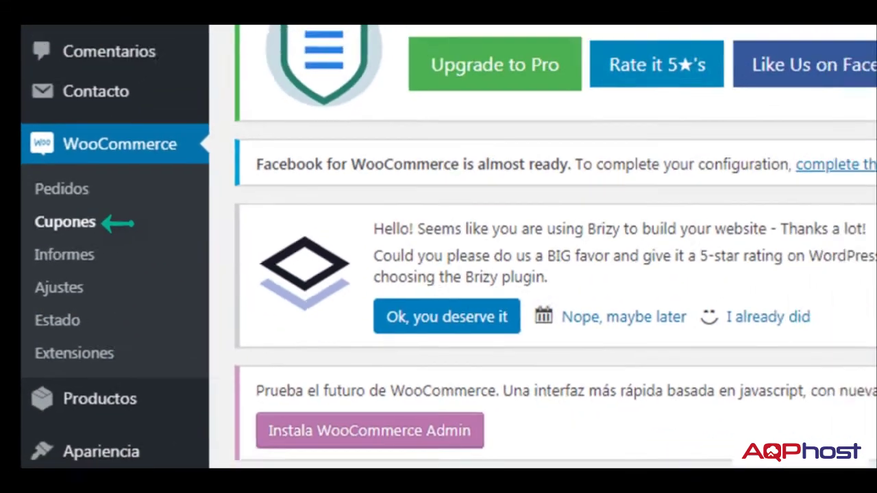
scroll(857, 411, down, 2)
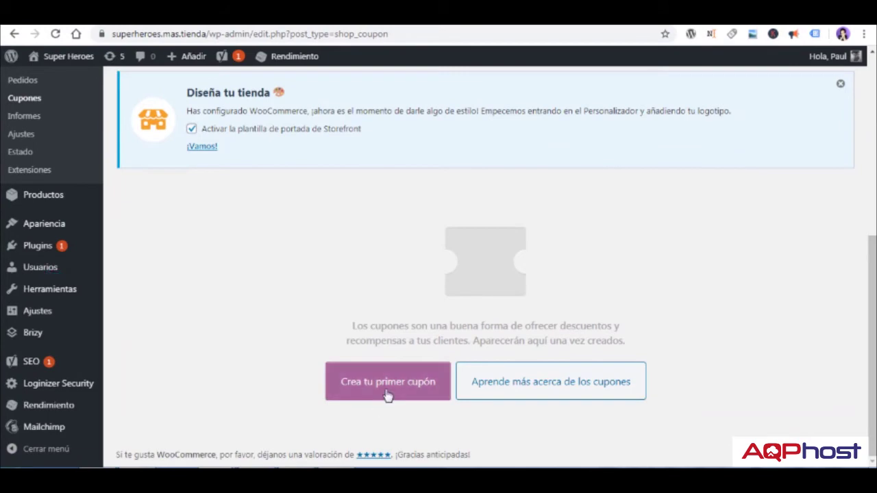
click(387, 381)
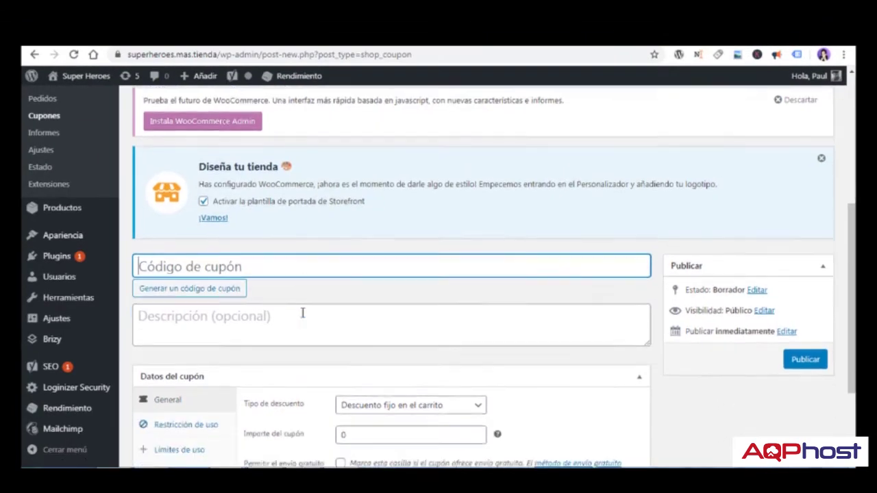
- Set the coupon code to REBAJA20 and its description to "Descuento del 10% adicional"
scroll(293, 236, down, 2)
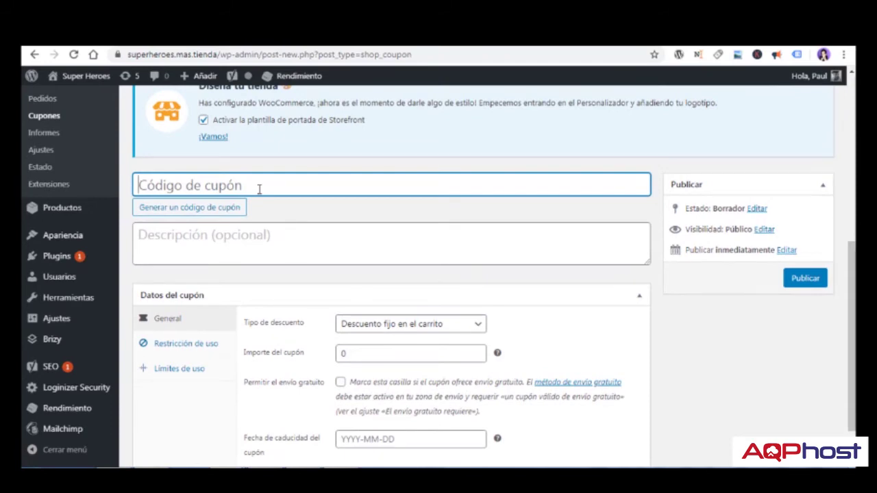
text(REBA)
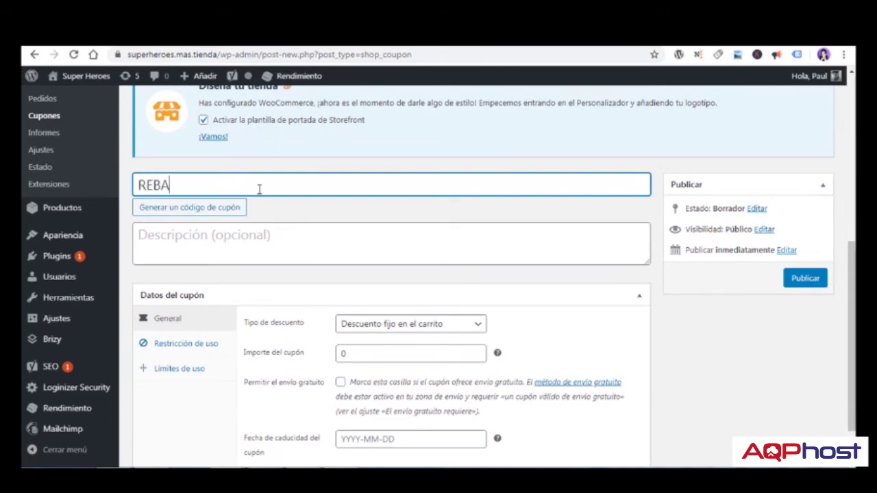
text(JA20)
click(310, 239)
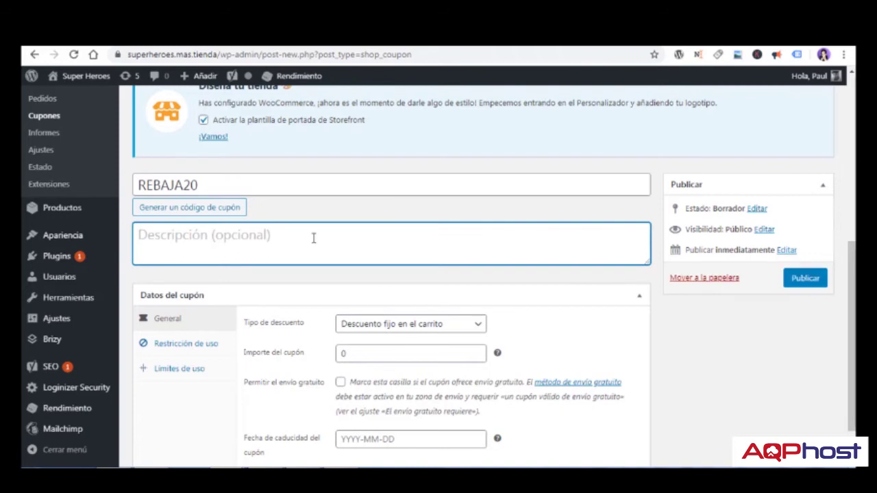
scroll(313, 238, down, 1)
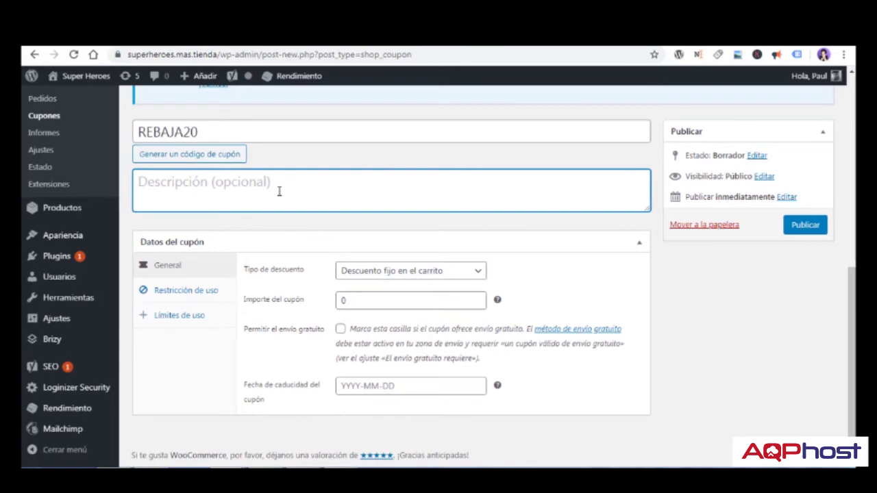
text(Descuento)
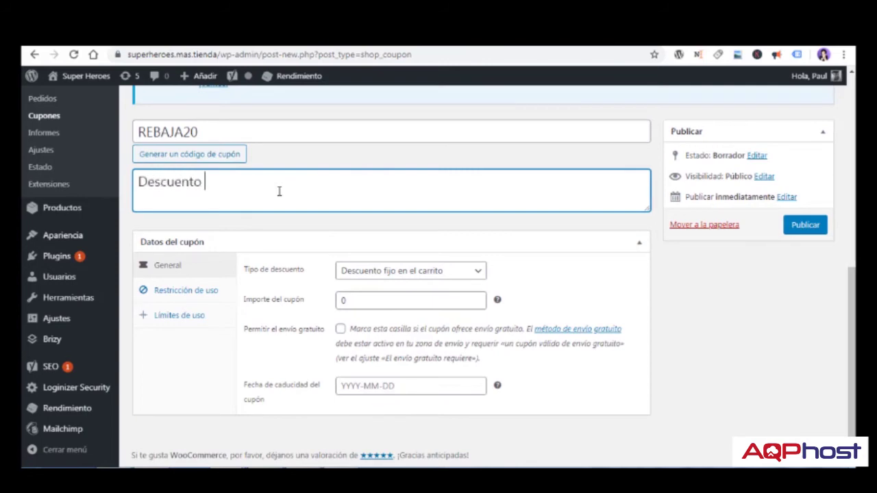
text( del 10% adicional)
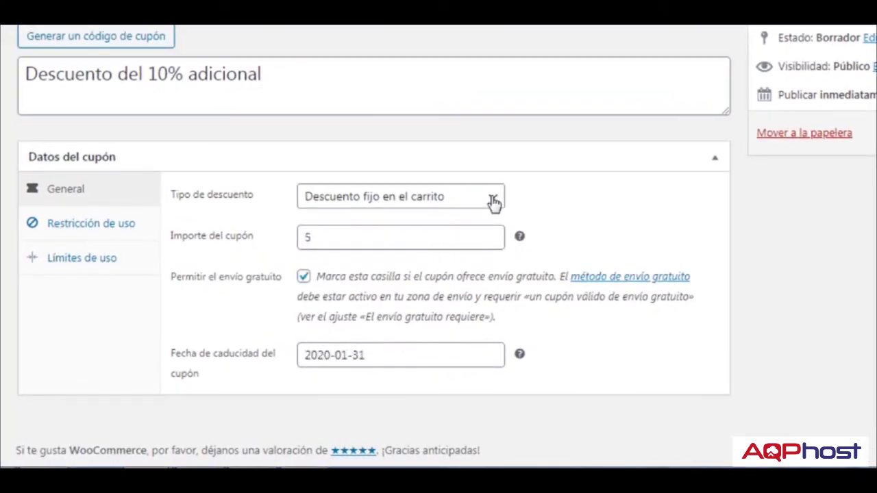
- Set the coupon's discount type to Descuento en porcentaje and its amount to 10
click(493, 199)
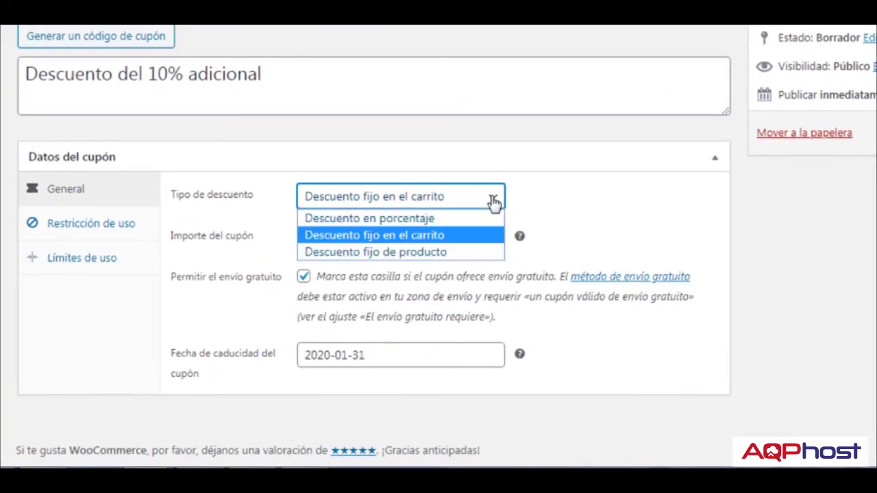
click(432, 218)
drag(348, 248, 278, 239)
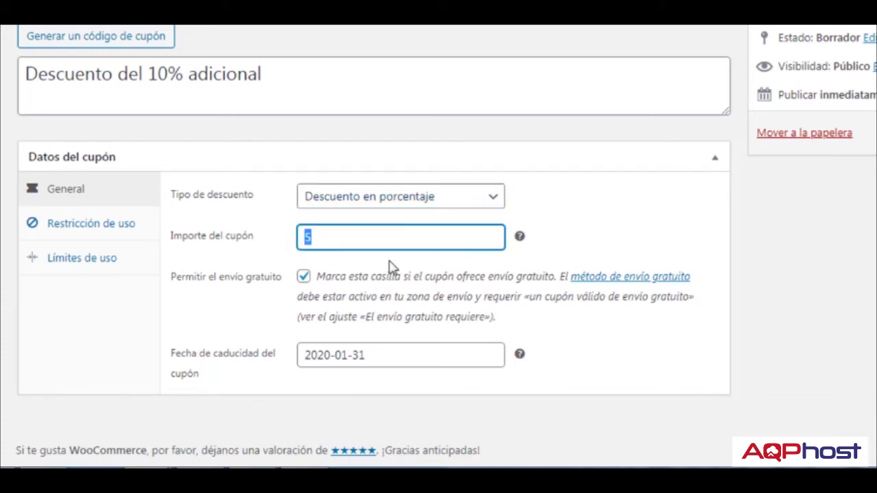
text(10)
click(630, 234)
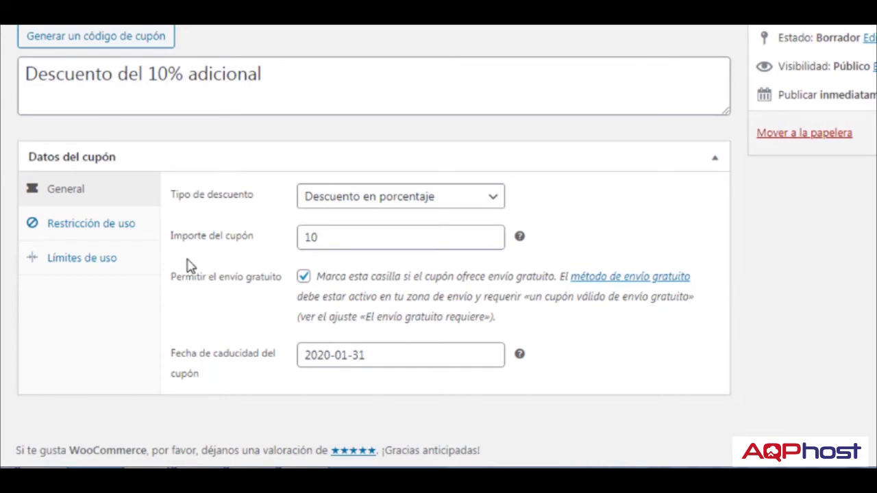
- In the coupon's usage restrictions, add Ropón para Bebé Crema (004) to the products it applies to
click(118, 234)
scroll(707, 250, down, 2)
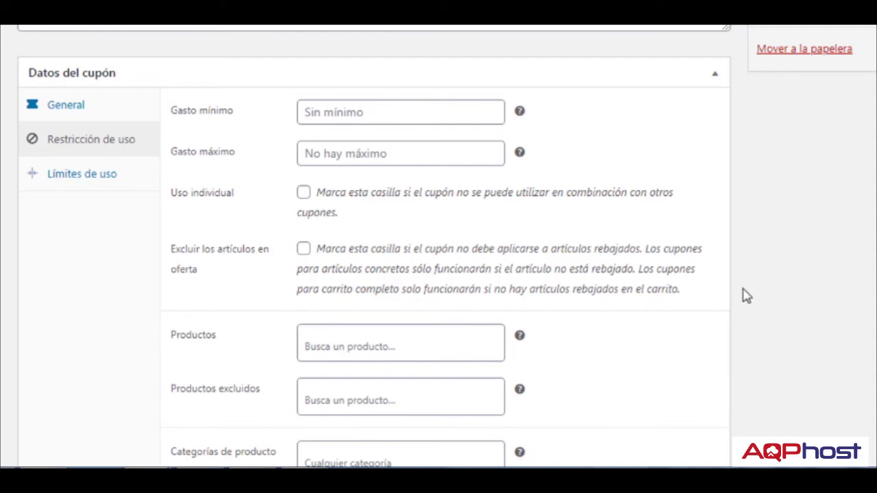
scroll(750, 297, down, 3)
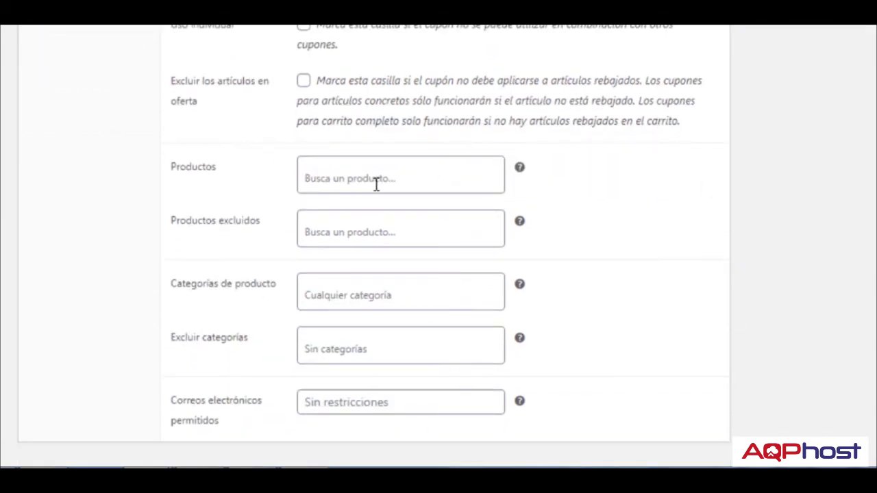
click(375, 184)
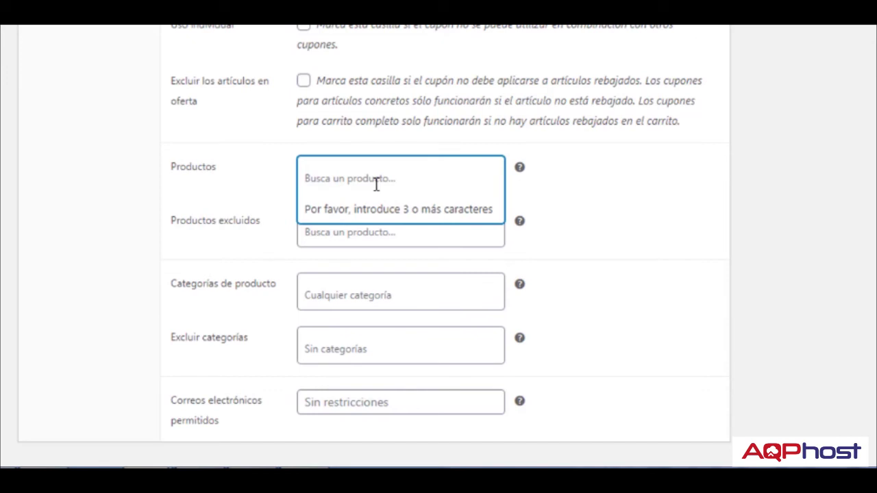
text(ropo)
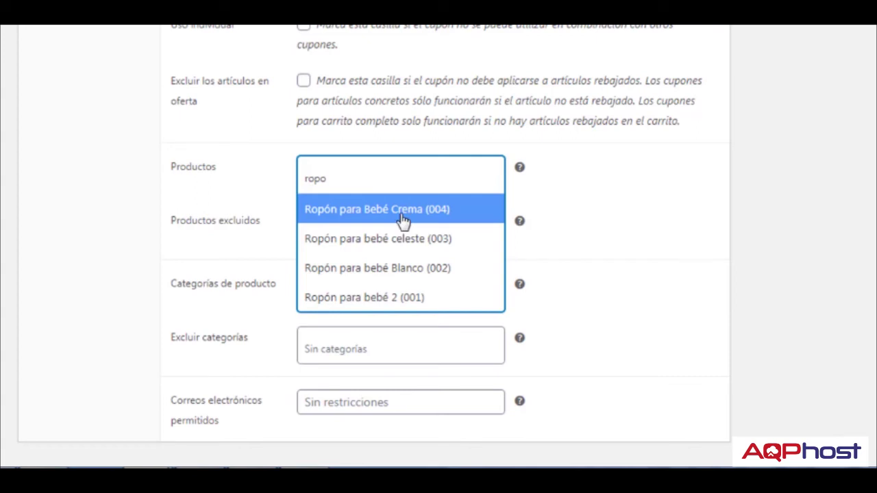
click(403, 218)
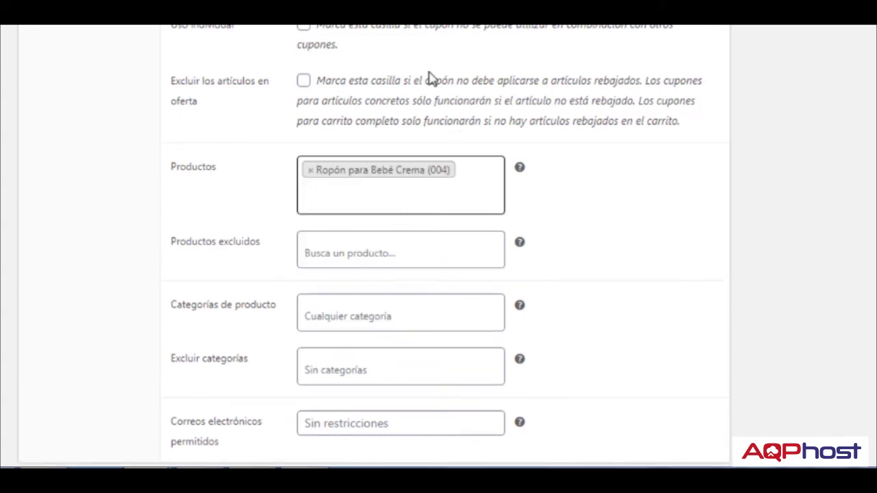
- Check the items in the store cart and add Ropón para bebé Blanco (002) to the coupon's eligible products
click(239, 399)
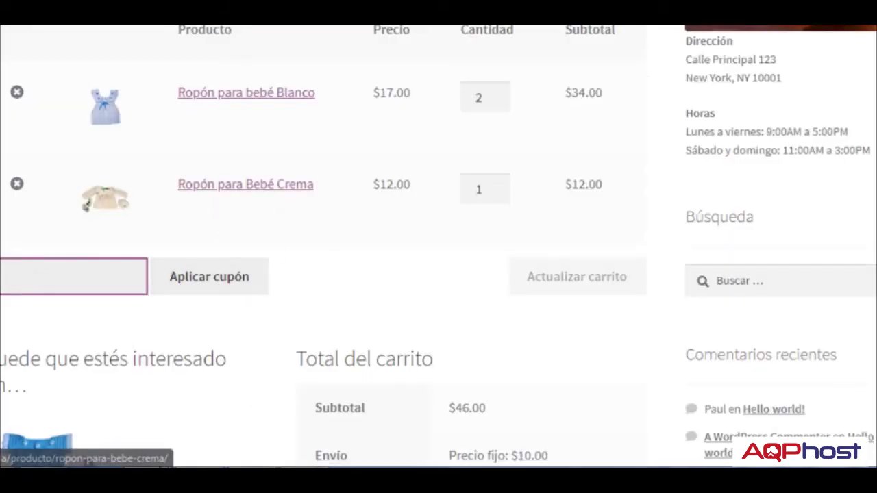
click(94, 397)
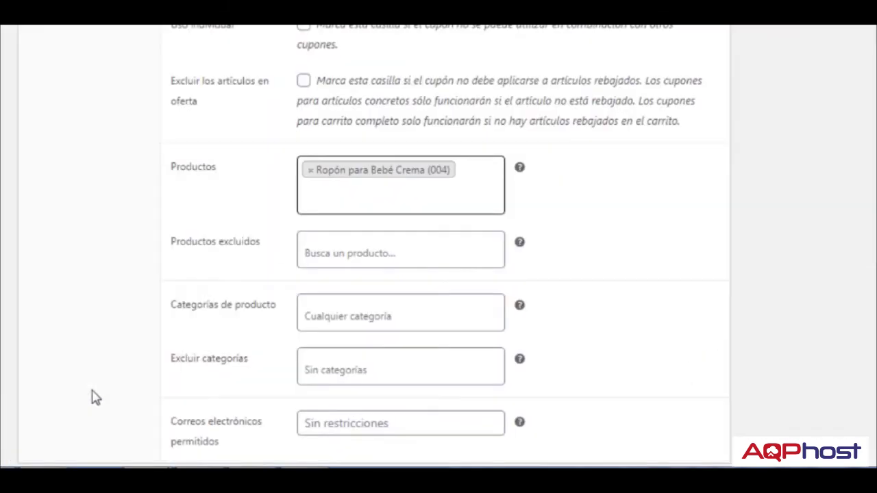
click(444, 197)
text(ropo)
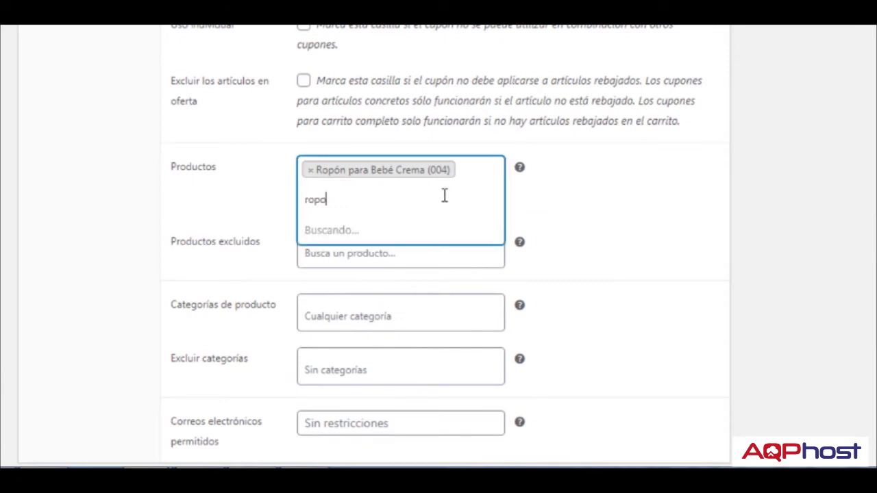
text(n)
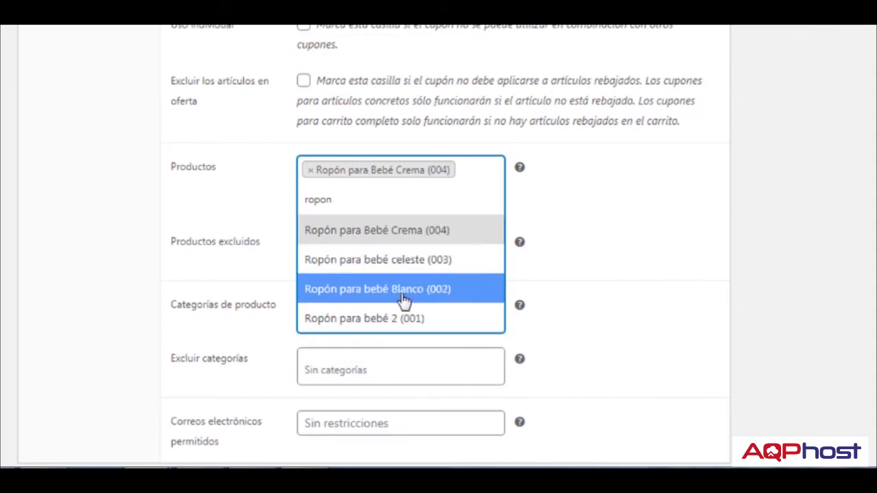
click(403, 300)
click(607, 210)
- Review the excluded products and category restrictions without changing them, and open the coupon's usage limit settings
scroll(574, 230, down, 2)
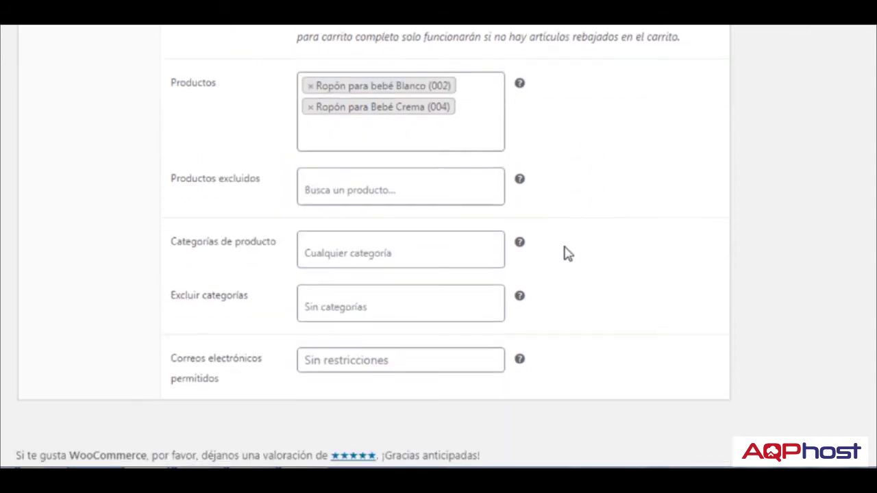
click(362, 186)
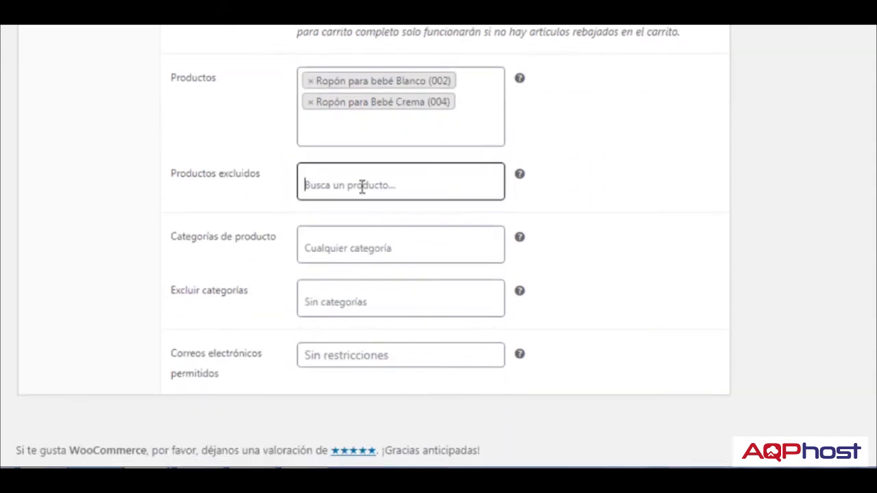
click(635, 202)
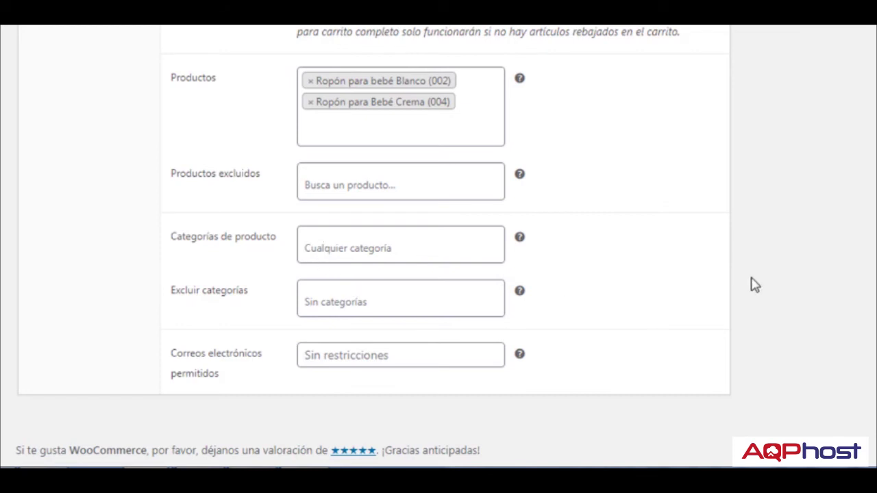
scroll(819, 294, up, 4)
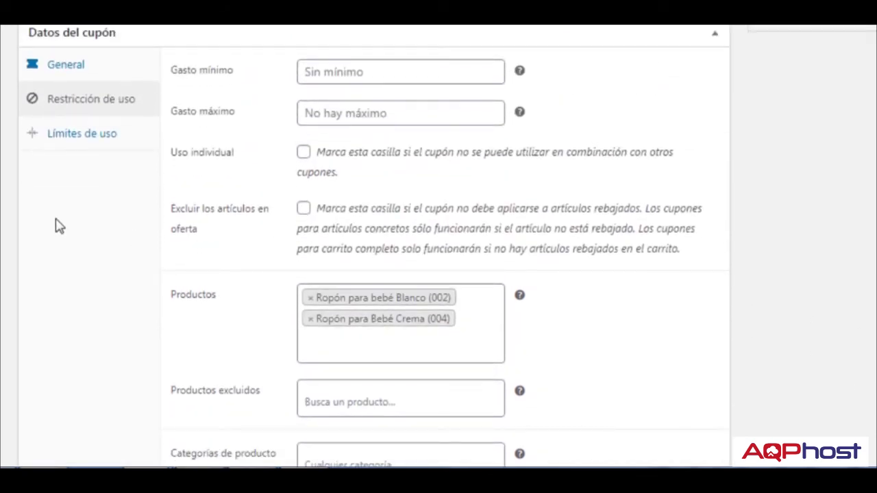
click(77, 136)
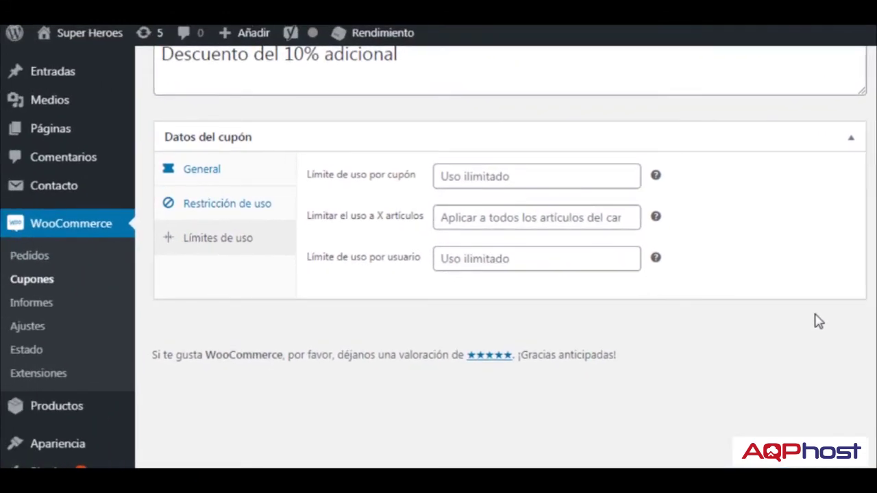
- Set the coupon's usage limit per coupon to 1 and limit its use to 2 items
mouse_move(656, 178)
click(627, 172)
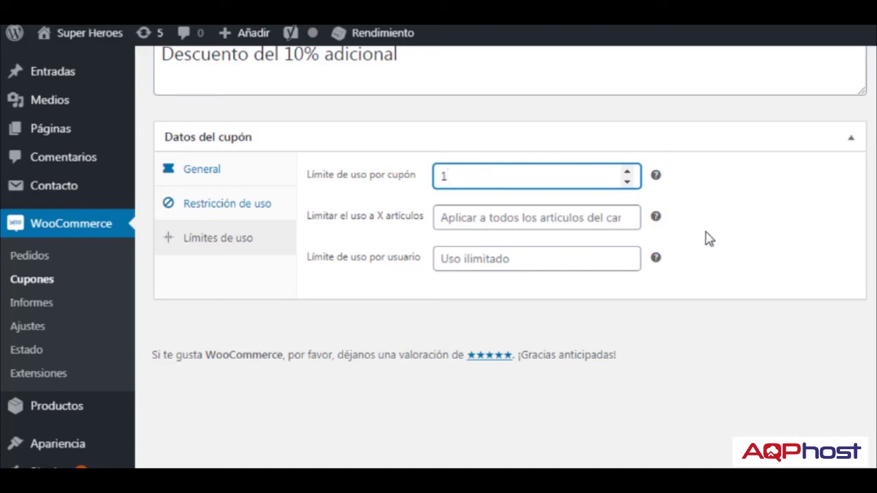
double_click(626, 213)
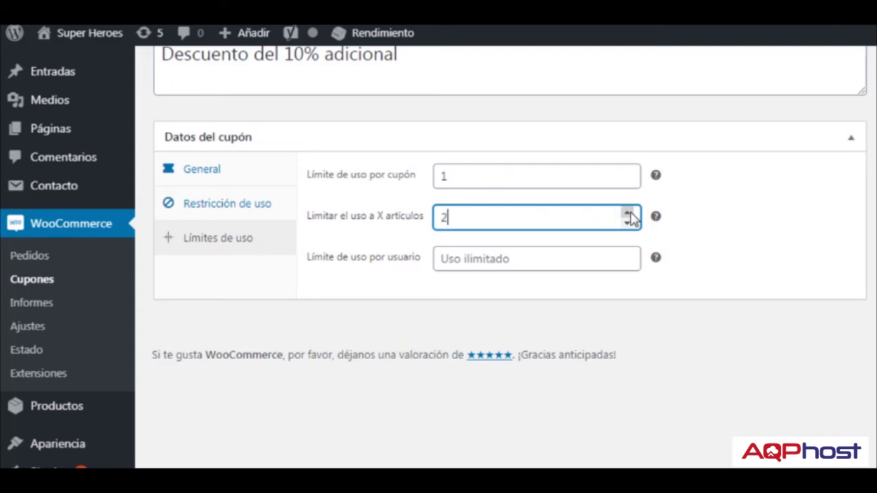
click(777, 254)
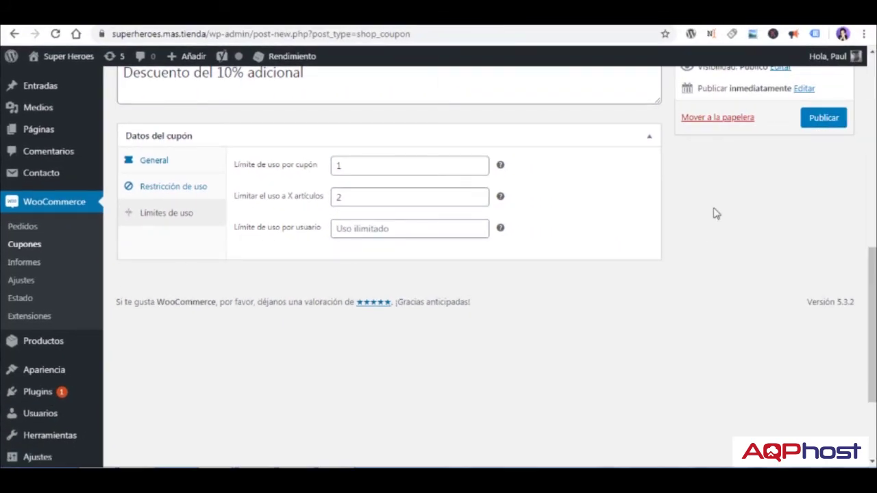
- Publish the REBAJA20 coupon and check its saved general settings
scroll(868, 270, up, 2)
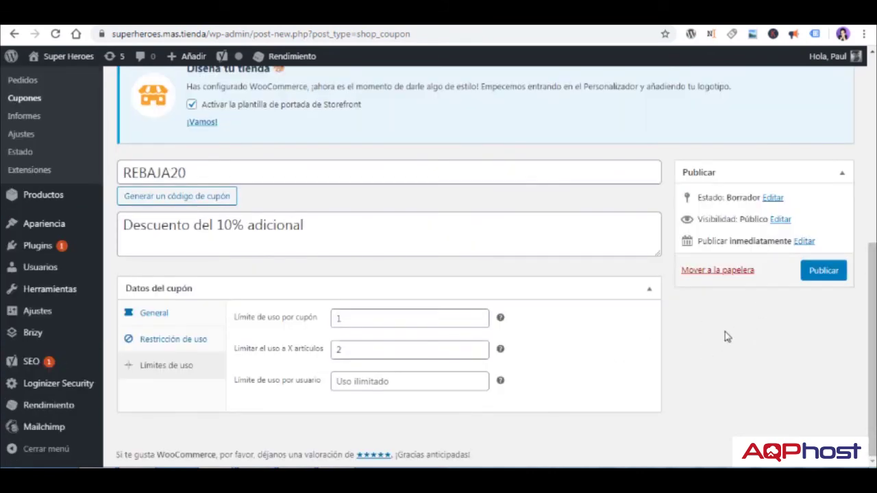
click(827, 276)
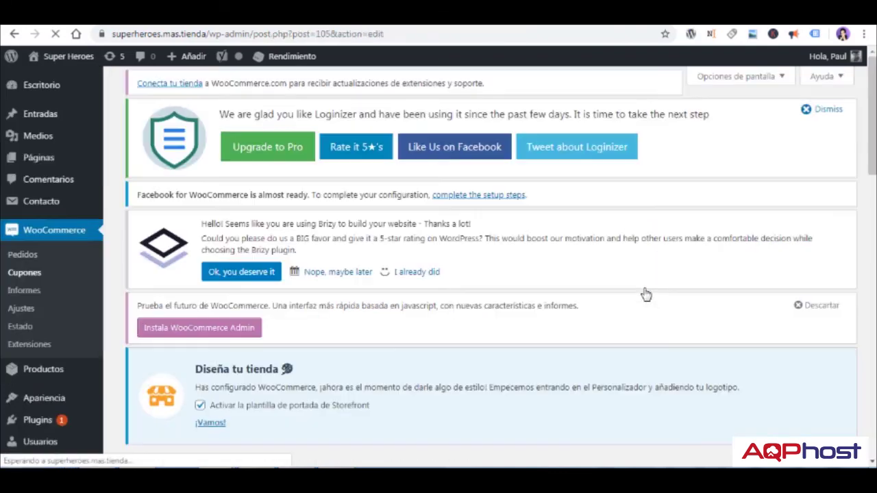
scroll(644, 305, down, 1)
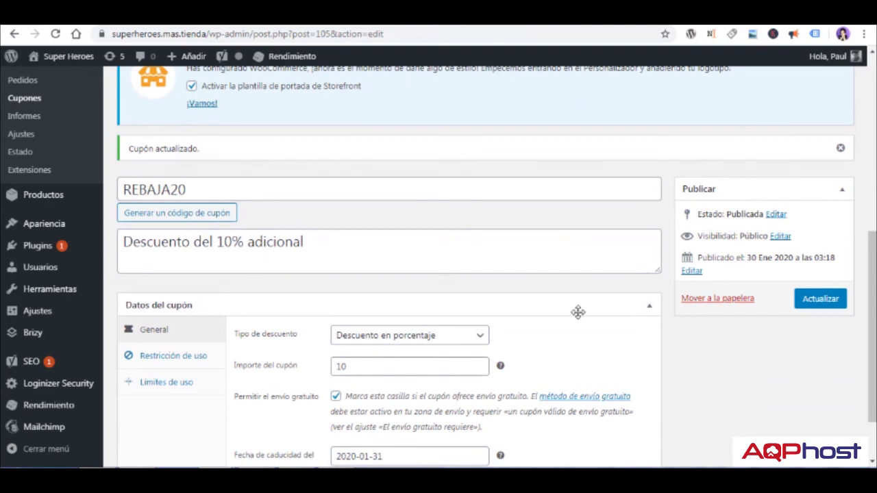
scroll(577, 309, up, 1)
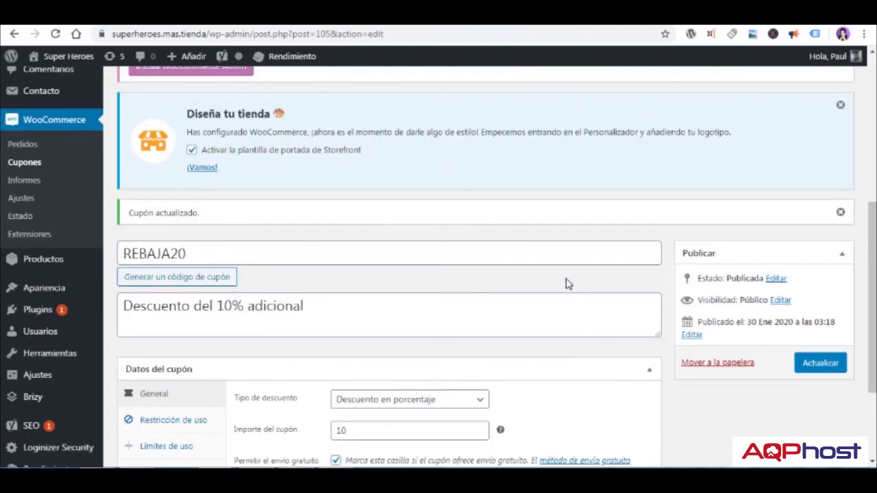
- Open the list of store coupons and review the entry for rebaja20
click(28, 170)
scroll(567, 228, down, 2)
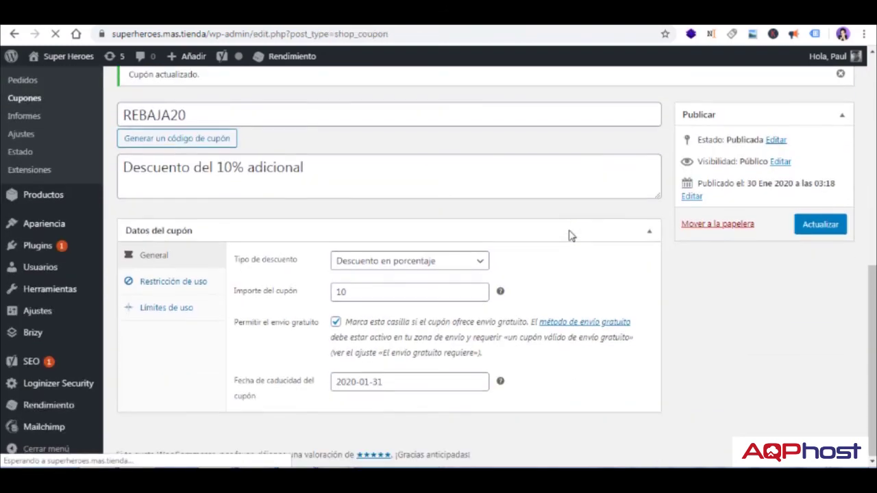
scroll(571, 236, down, 4)
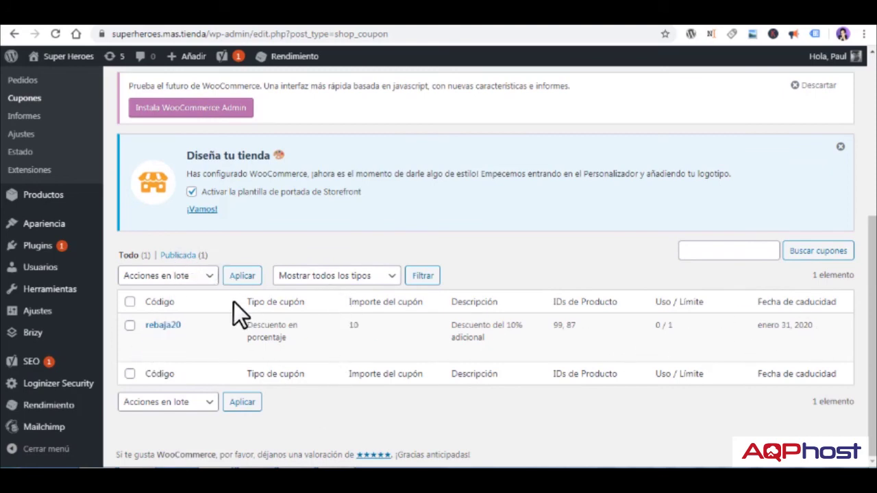
scroll(233, 308, up, 5)
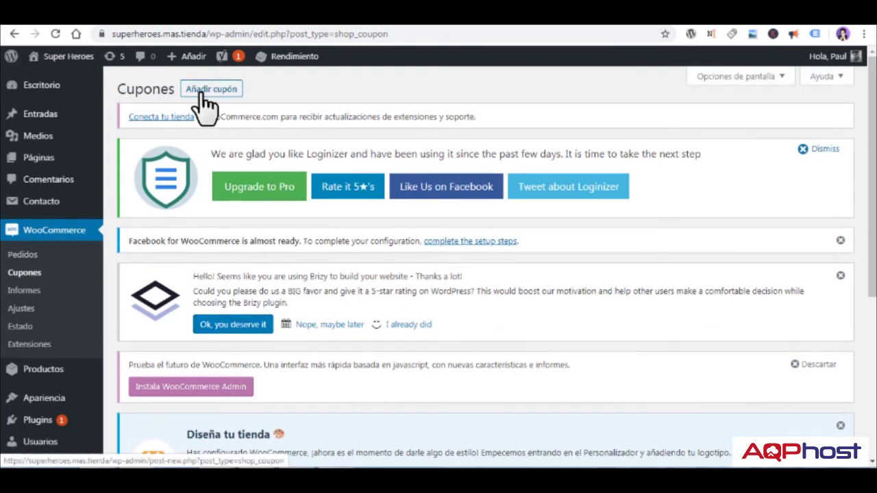
scroll(287, 251, down, 5)
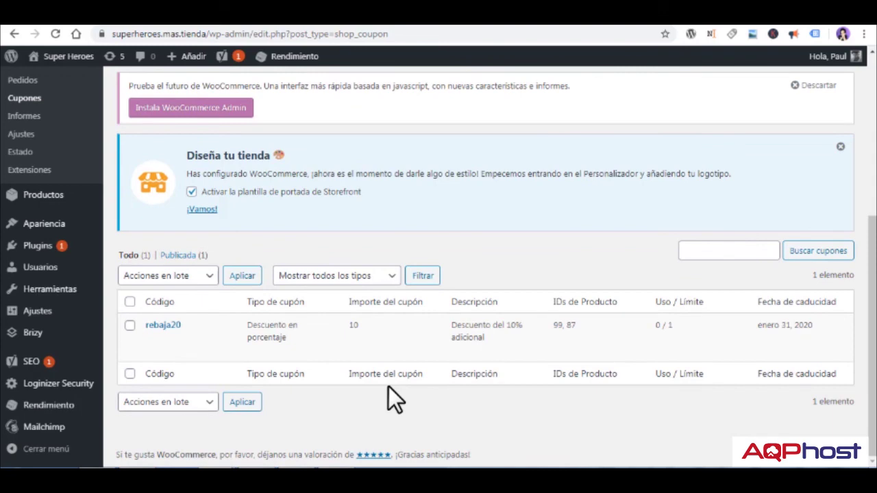
- Switch to the store cart, apply the coupon rebaja20 and check its discount amount in the cart totals
click(316, 427)
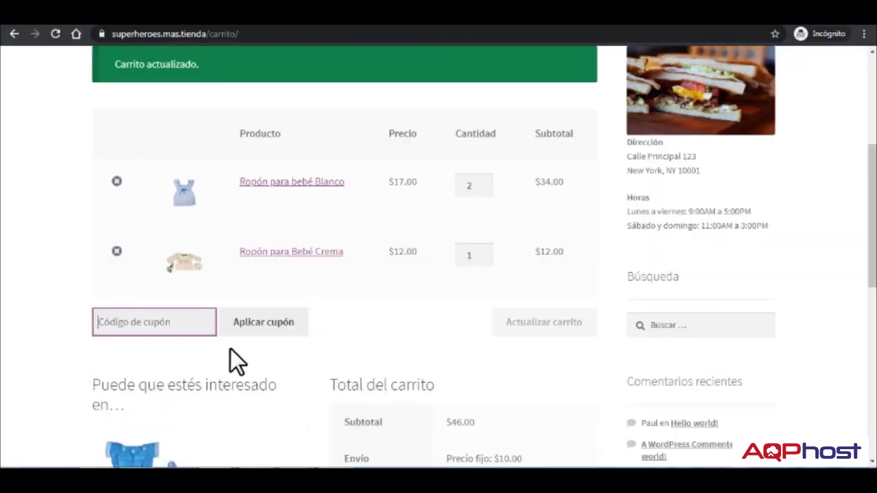
scroll(218, 359, down, 4)
scroll(218, 360, up, 4)
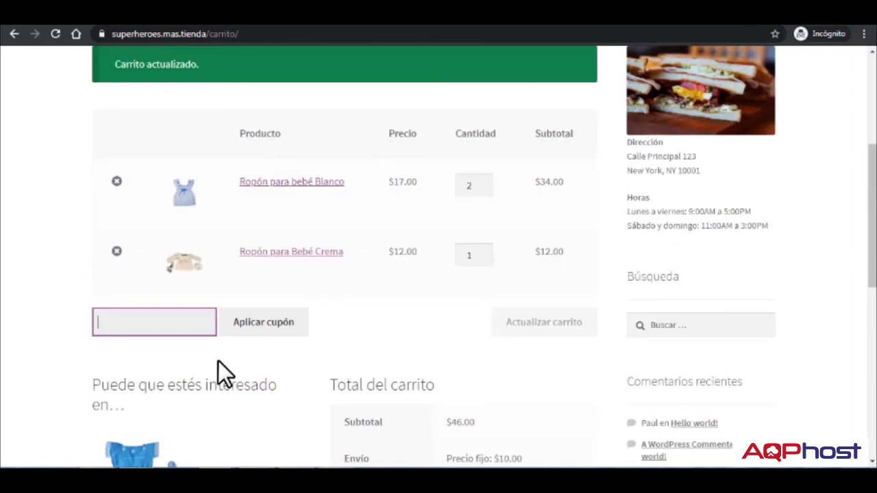
click(179, 320)
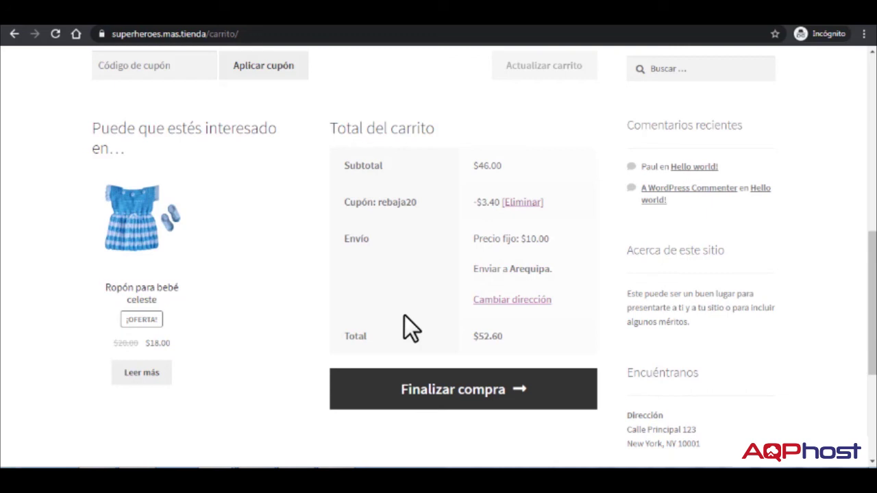
scroll(404, 316, up, 1)
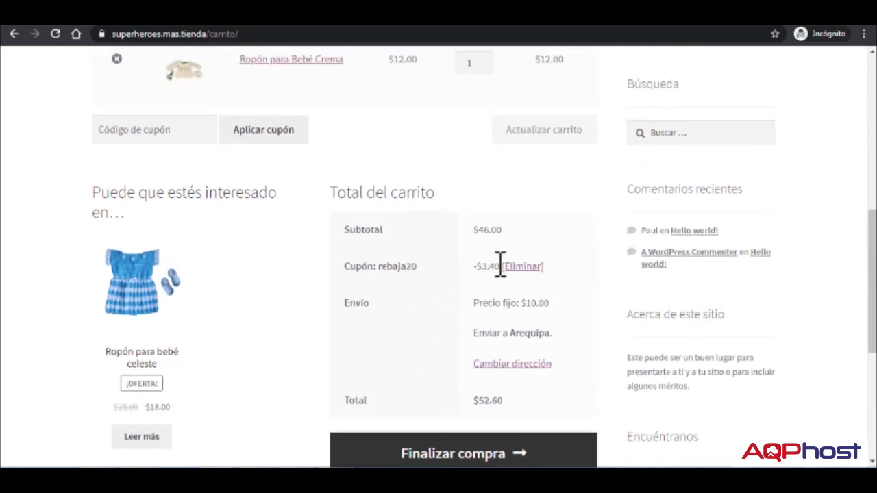
drag(500, 266, 464, 263)
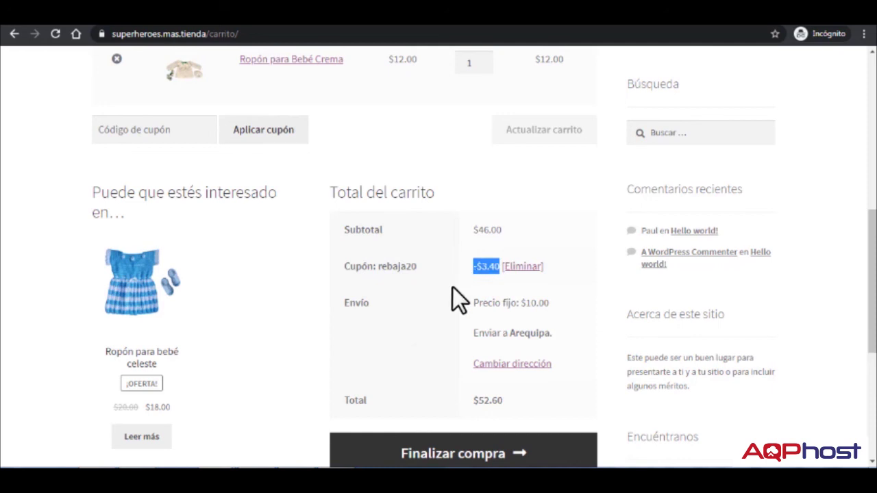